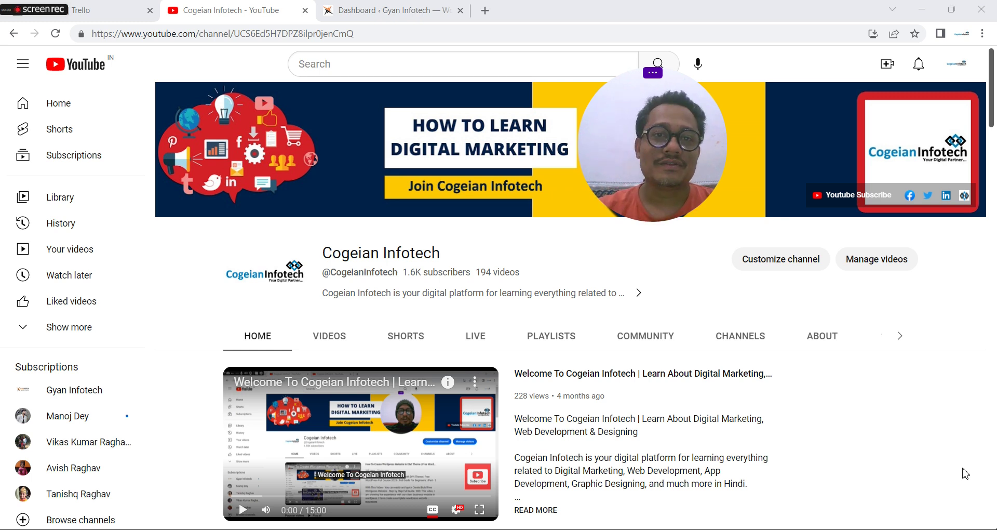
Step: Switch to the WordPress dashboard and search the plugins available to add for "AI power"
click(389, 10)
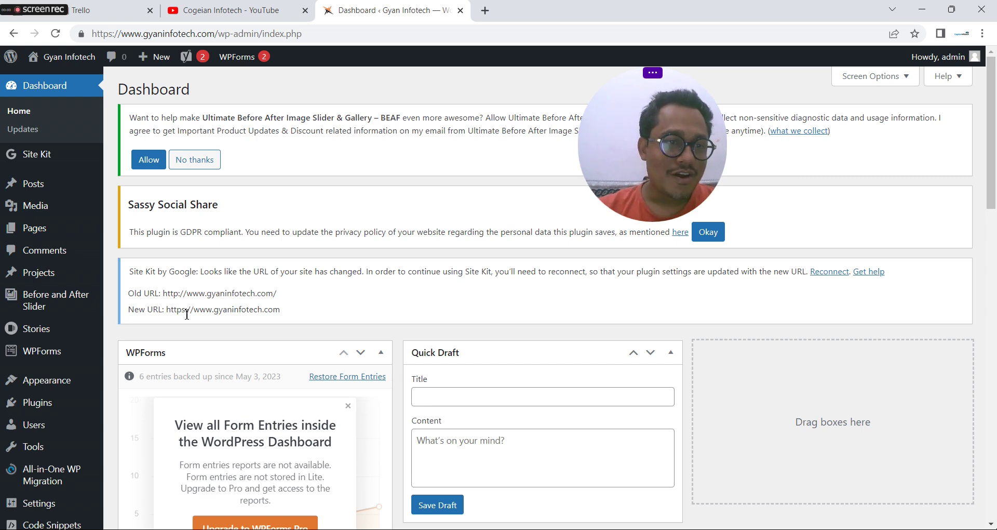
mouse_move(48, 405)
click(125, 427)
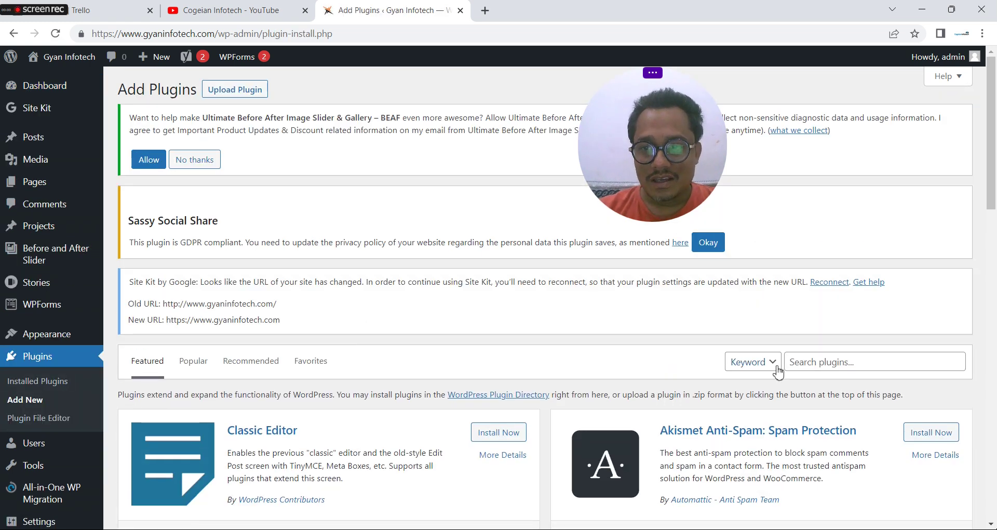
click(803, 362)
text(AI power)
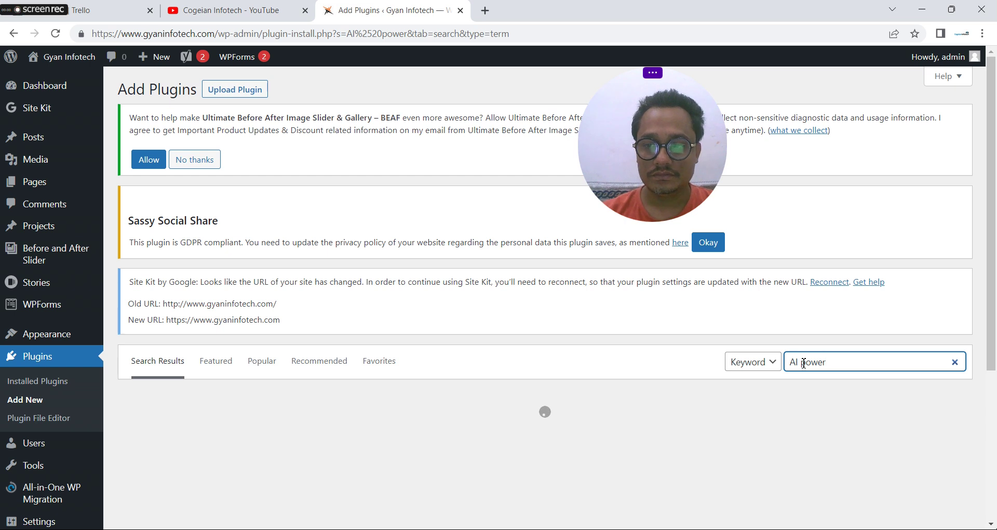
drag(992, 73, 993, 96)
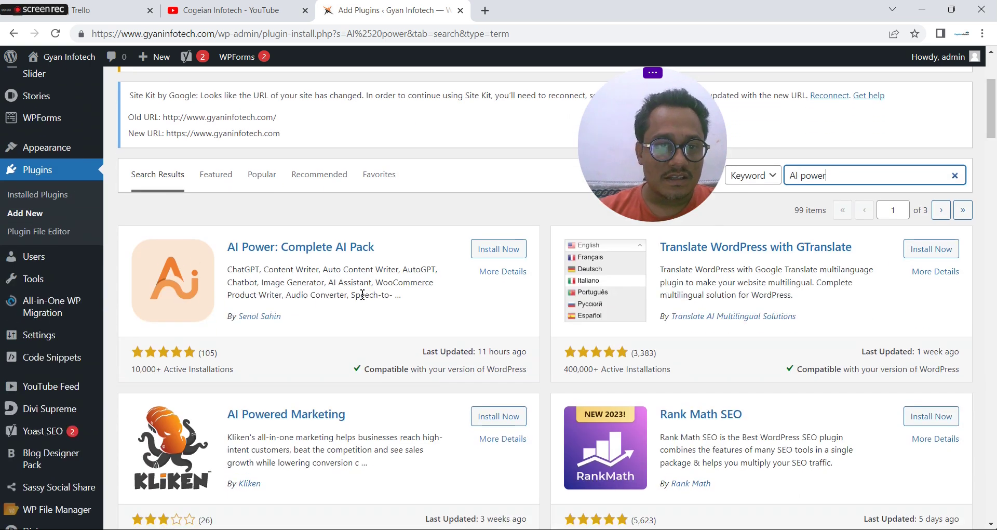
Step: Install and activate the AI Power: Complete AI Pack plugin, skipping its notification opt-in
drag(227, 269, 347, 295)
click(501, 252)
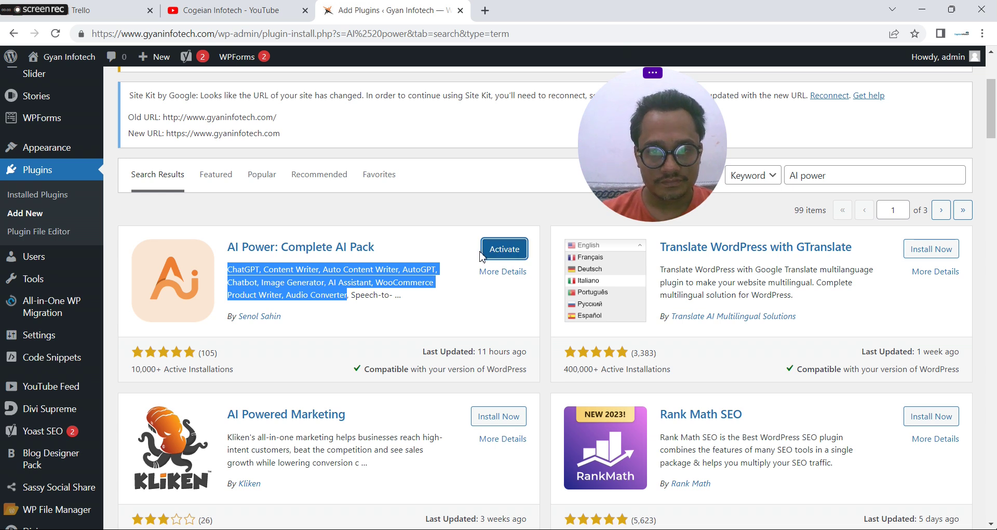
click(501, 253)
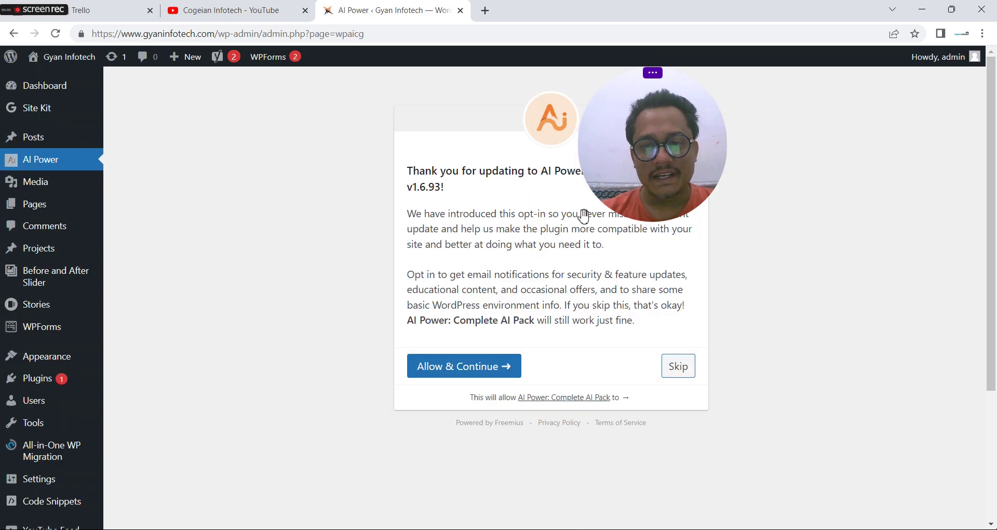
drag(583, 216, 821, 207)
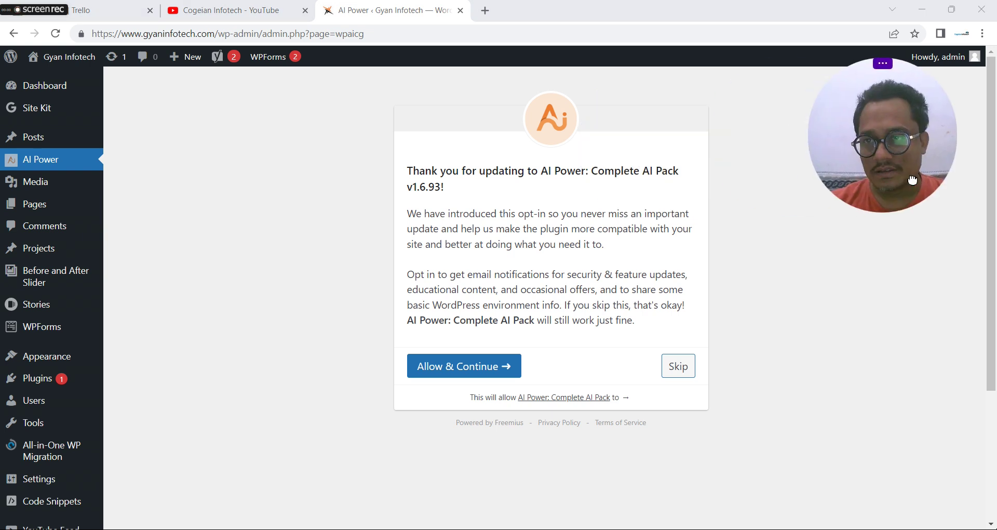
click(685, 371)
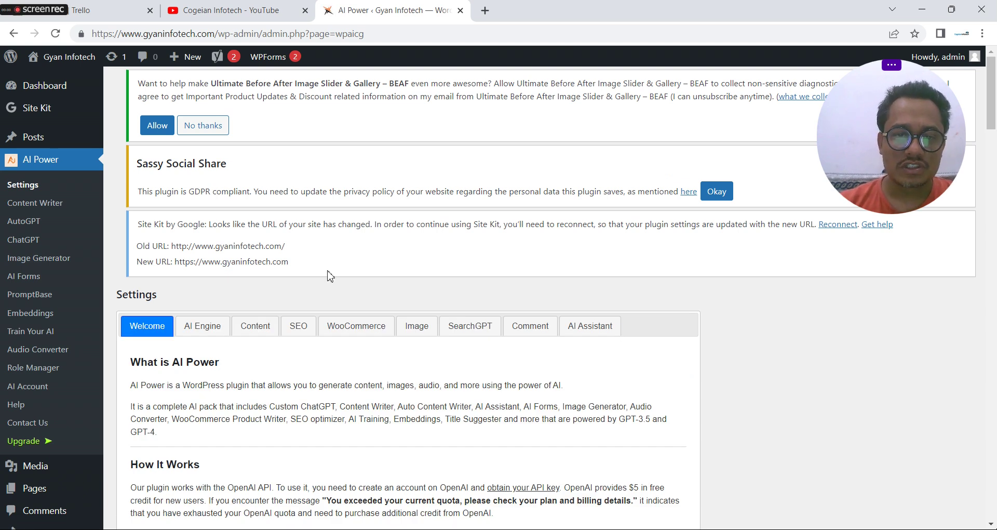
Step: Show the plugin's AI Engine settings and open the OpenAI API keys page from there
click(203, 327)
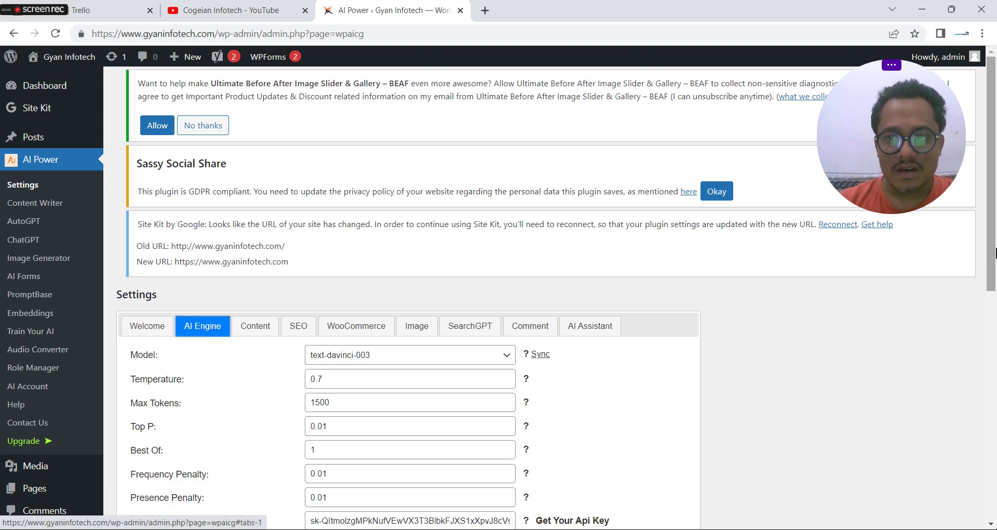
drag(992, 249, 925, 322)
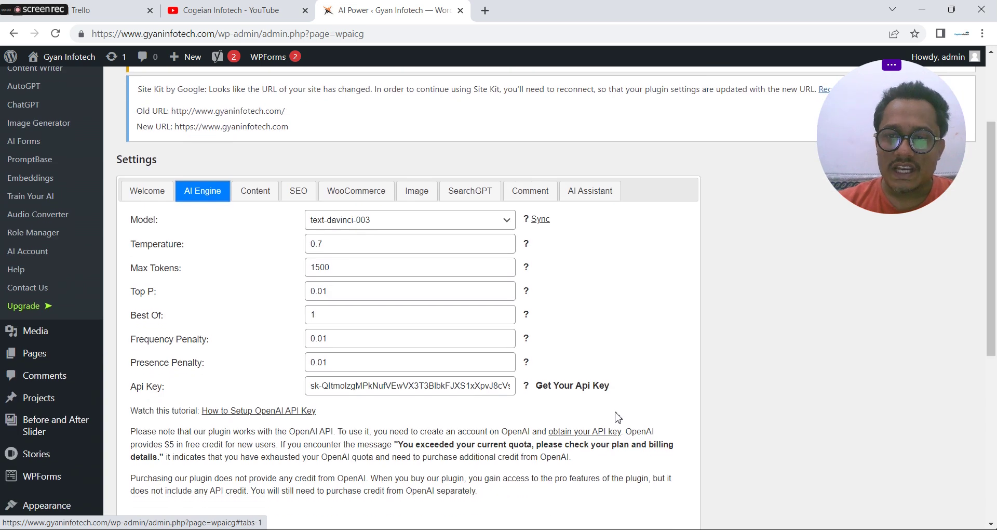
click(585, 387)
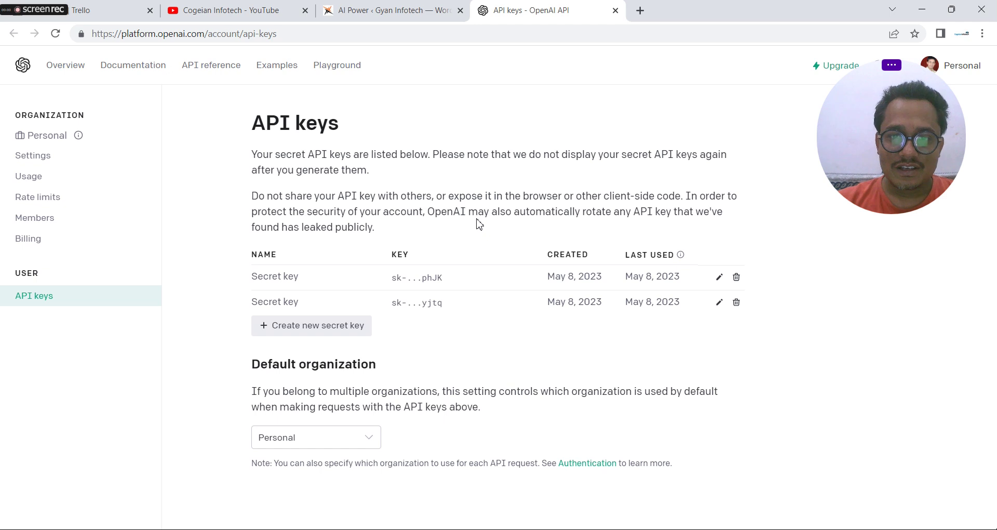
Step: Create a new OpenAI secret key without a name and copy it
click(362, 336)
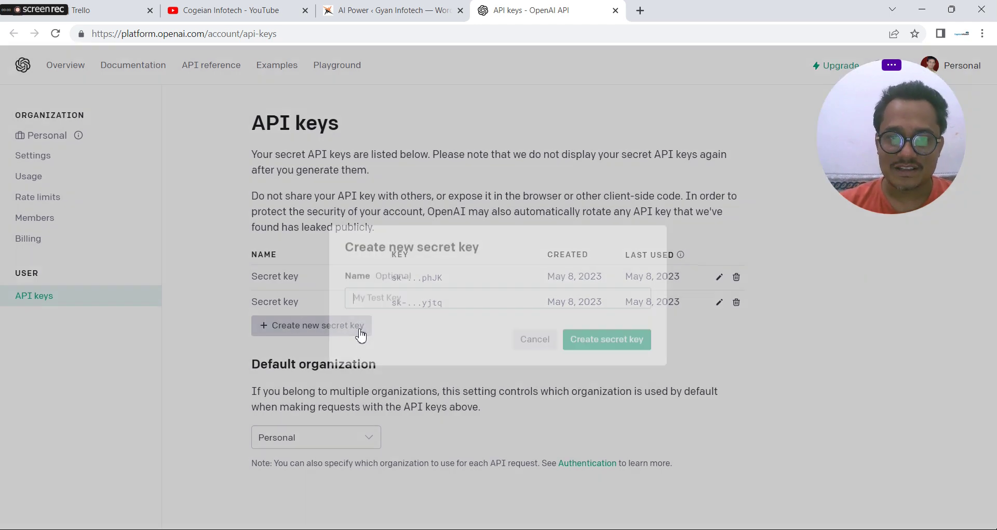
click(597, 338)
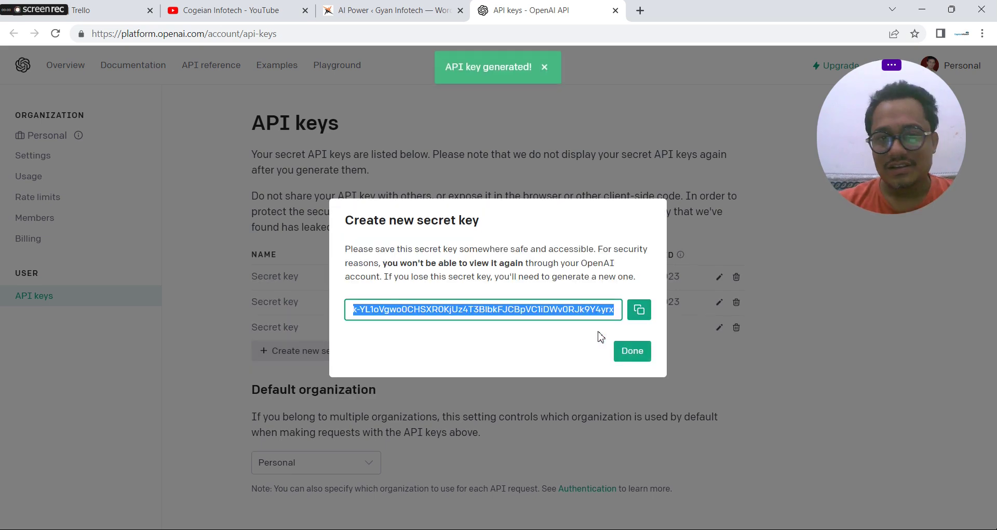
click(638, 309)
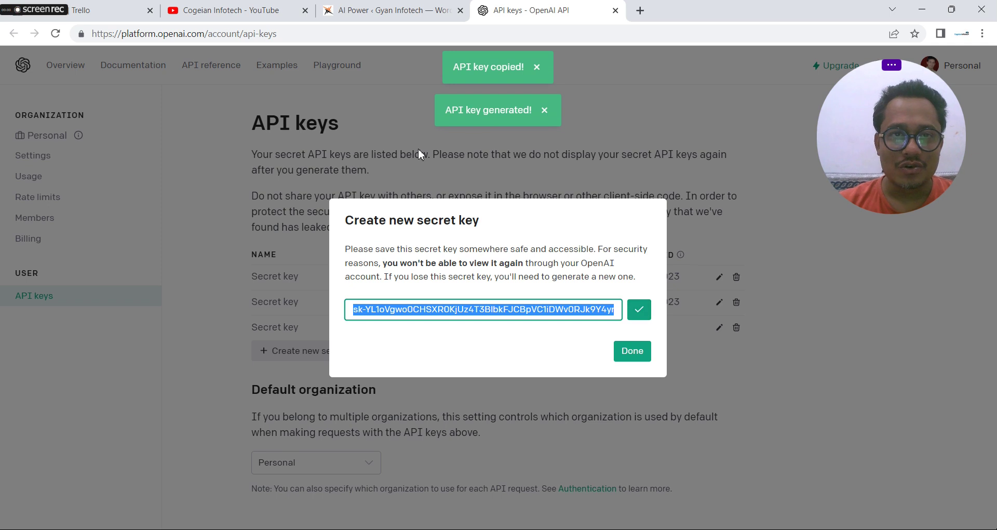
Step: Replace the API key in the AI Engine settings with the copied OpenAI key and save the settings
click(384, 10)
click(429, 390)
key(ctrl+a)
key(ctrl+v)
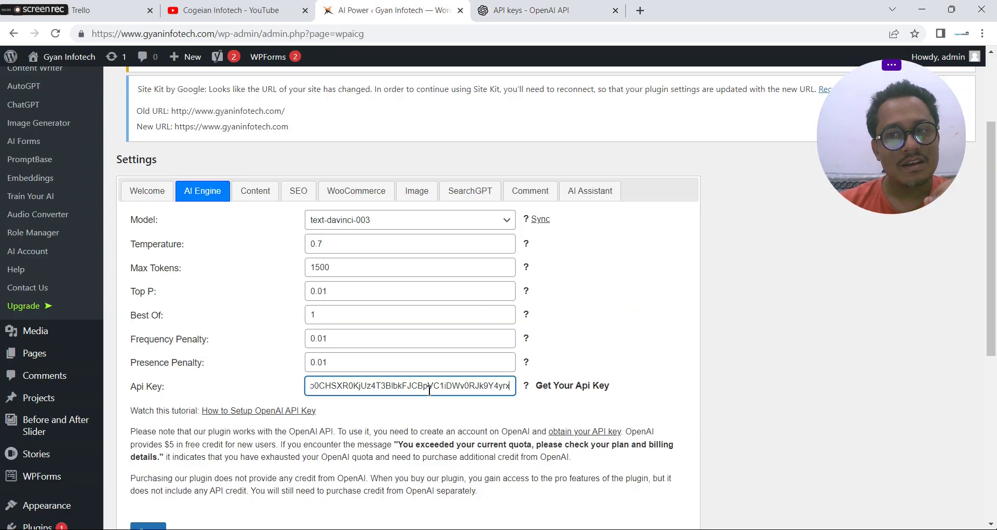
scroll(991, 249, down, 1)
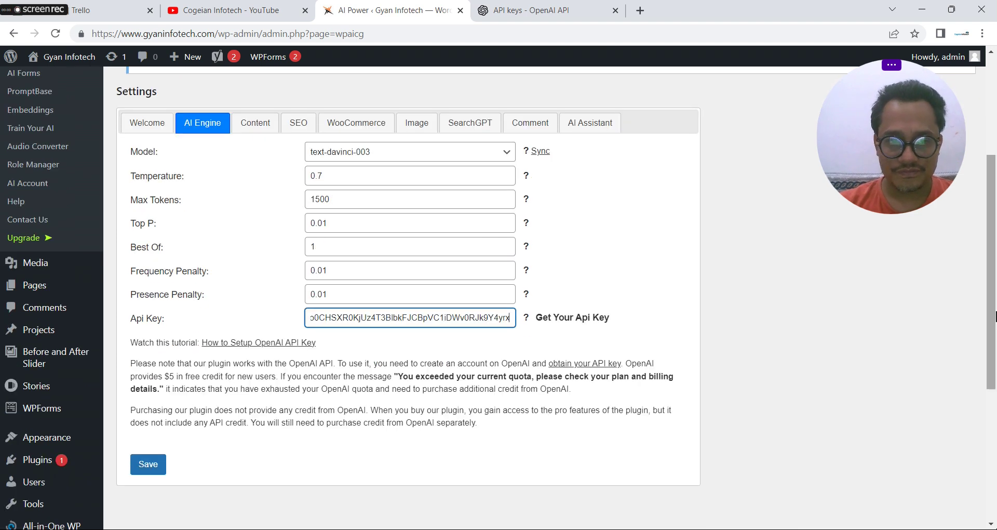
click(148, 464)
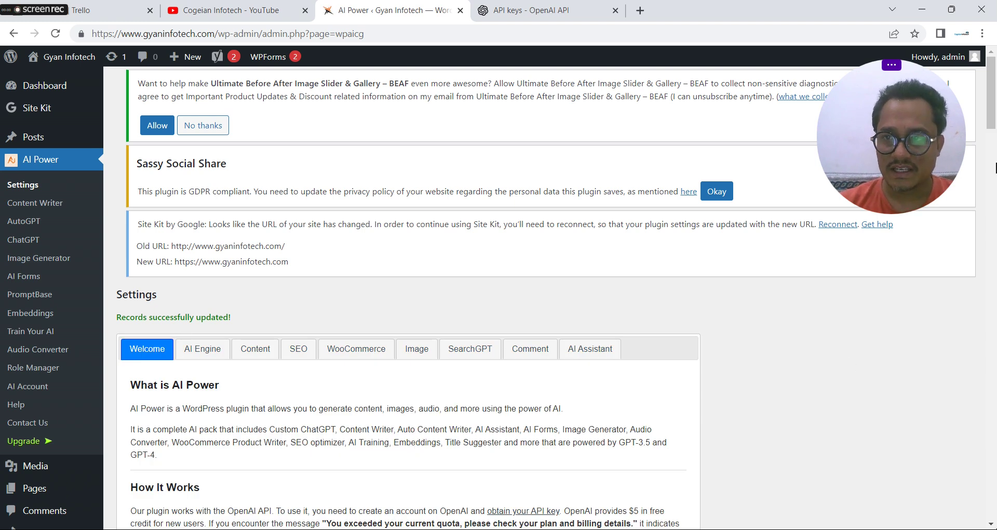
Step: Open the plugin's ChatGPT shortcode settings and look through the chatbot's Style options
scroll(992, 104, down, 2)
scroll(992, 104, up, 1)
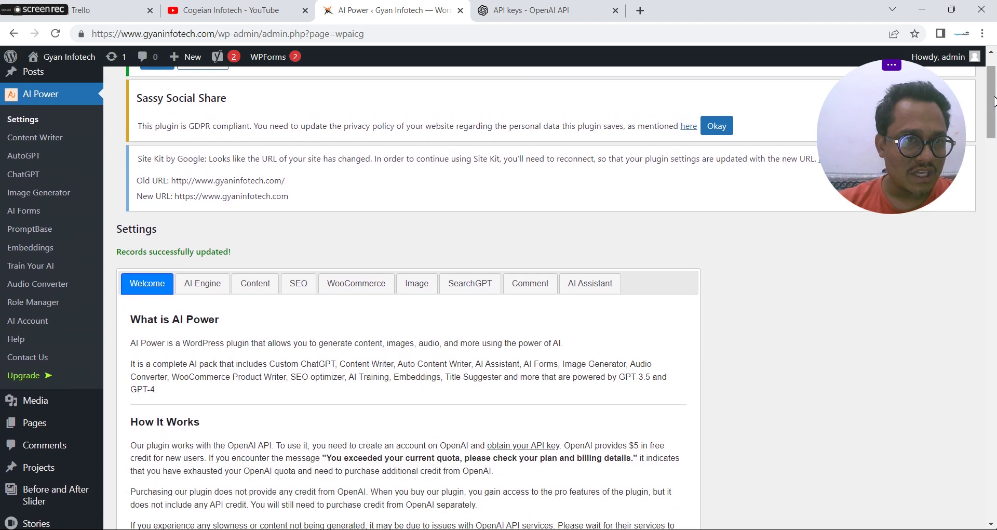
click(21, 179)
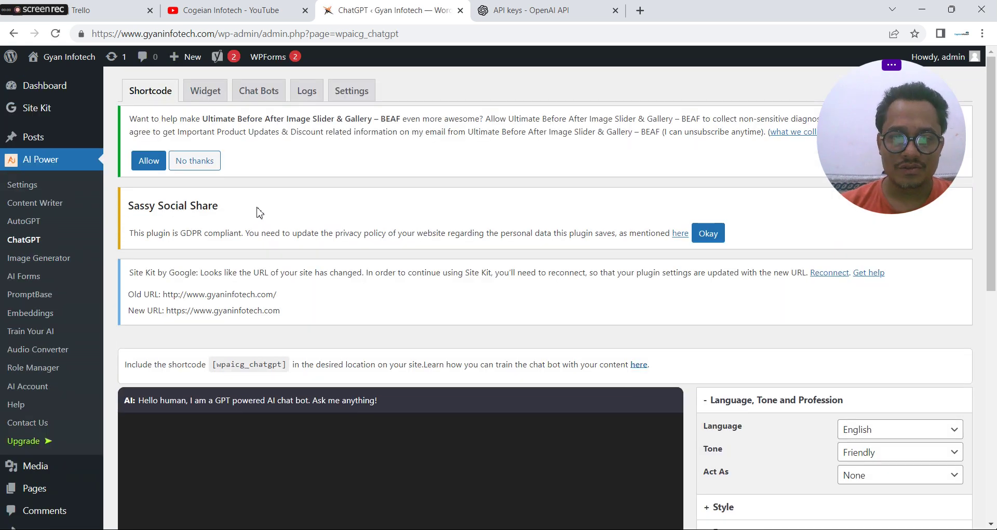
drag(993, 174, 994, 270)
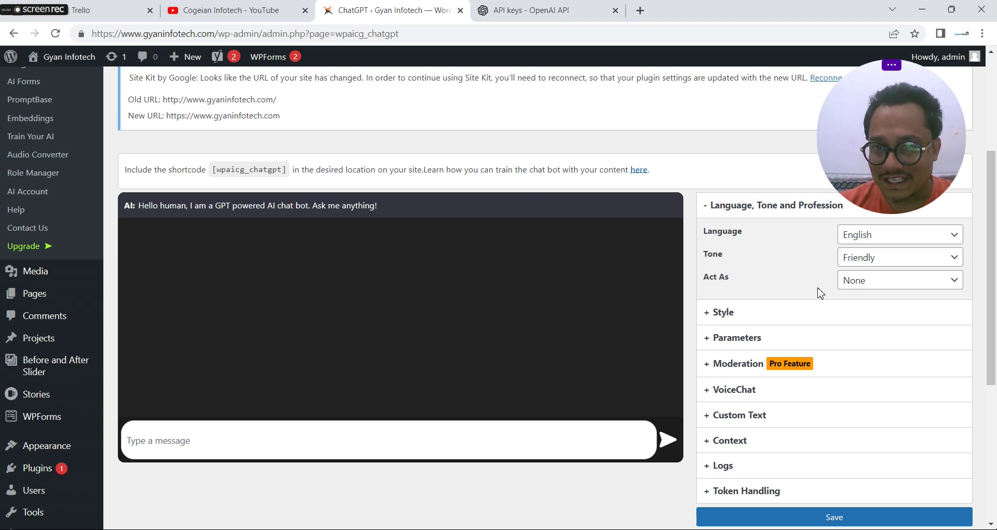
click(711, 317)
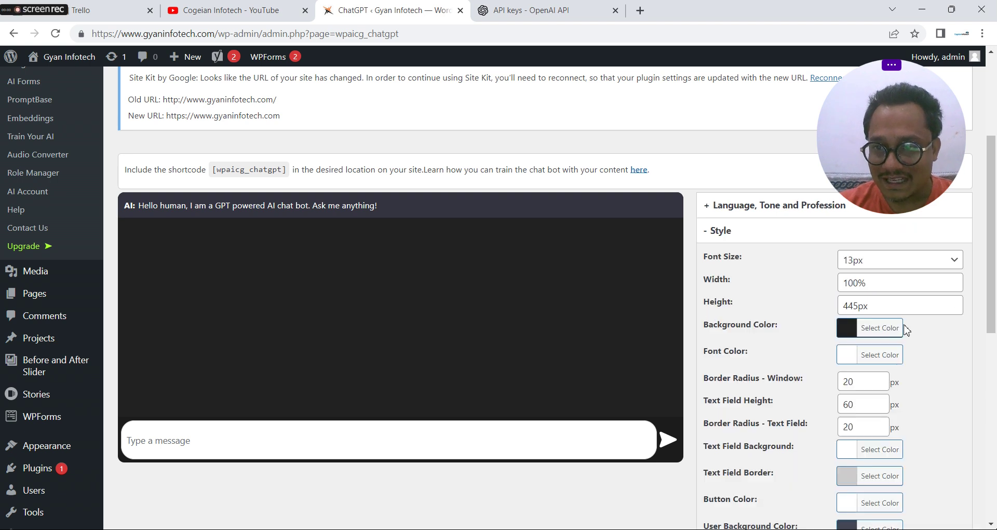
drag(993, 275, 993, 291)
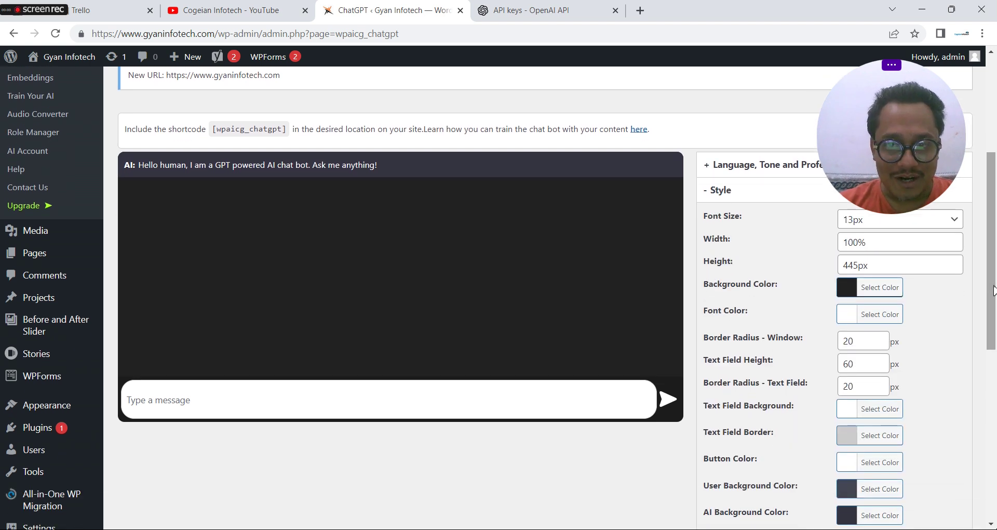
drag(994, 268, 994, 422)
Step: Enable Speech to Text in the chatbot's VoiceChat options and save the chatbot settings
click(708, 379)
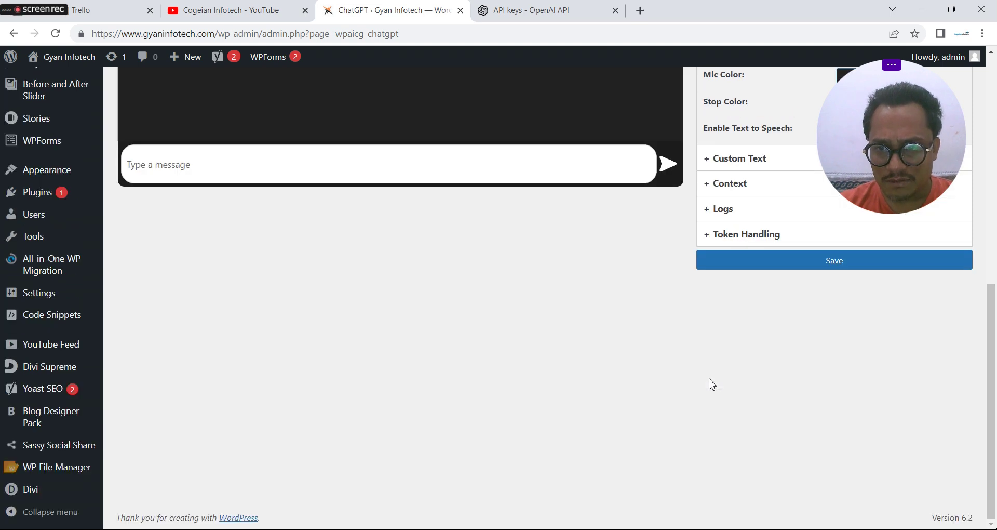
drag(995, 324, 994, 280)
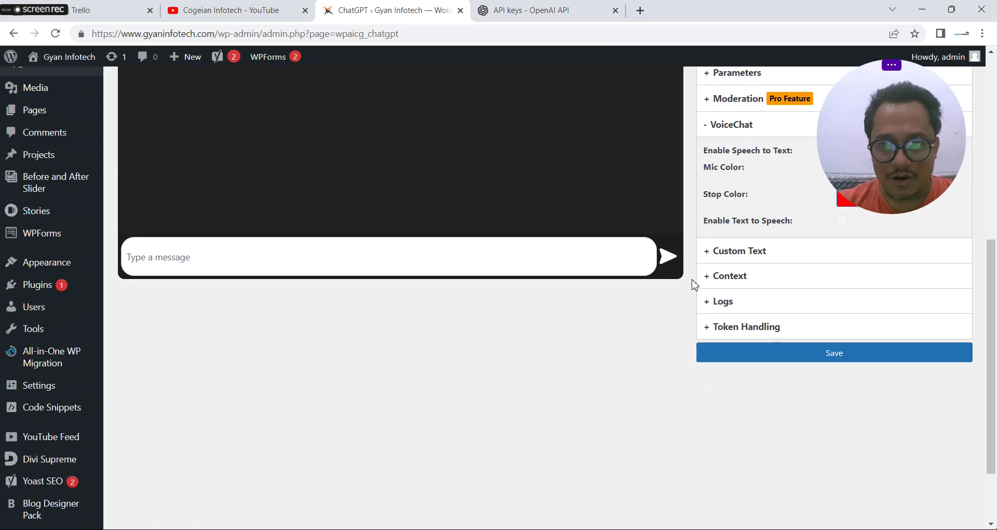
drag(995, 312, 995, 258)
click(842, 264)
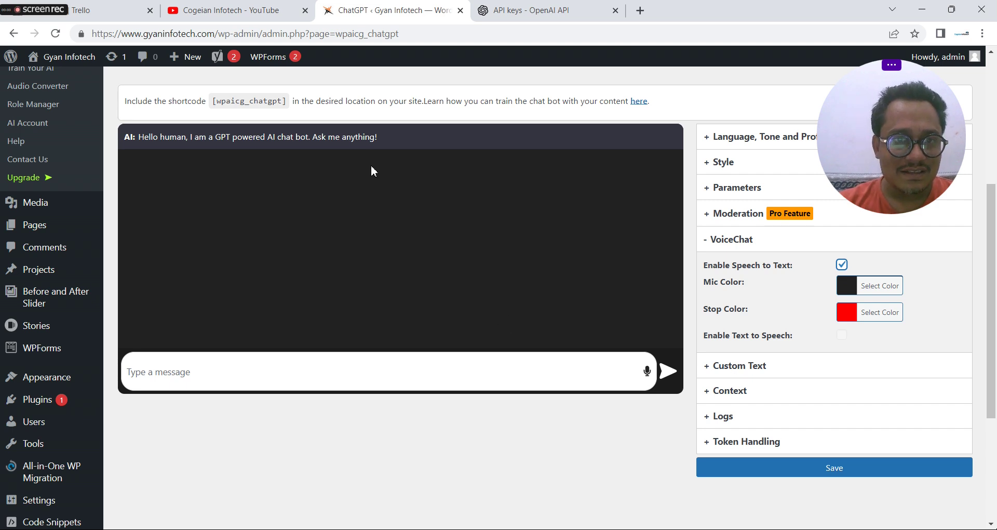
click(718, 391)
drag(995, 322, 995, 415)
click(831, 491)
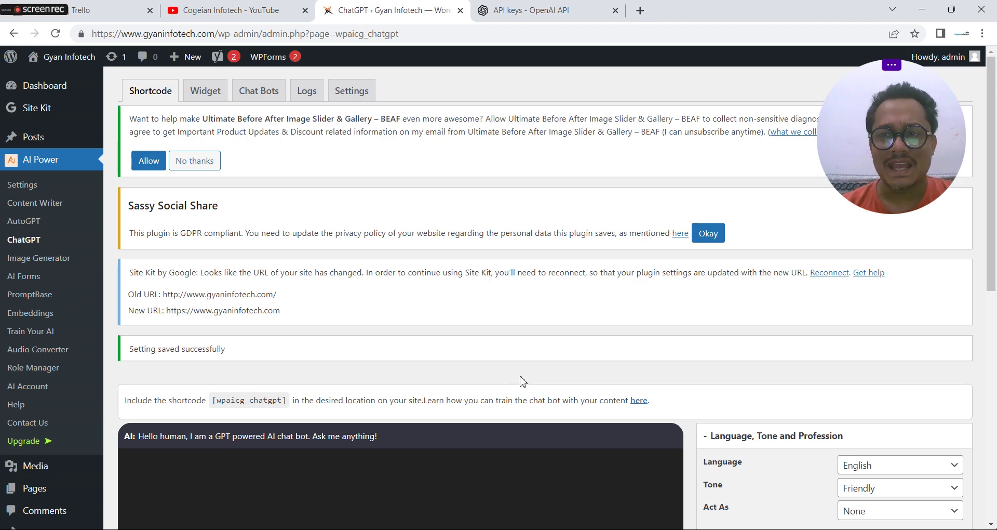
Step: Select the chatbot's shortcode text [wpaicg_chatgpt] on the ChatGPT settings page
drag(996, 238, 995, 322)
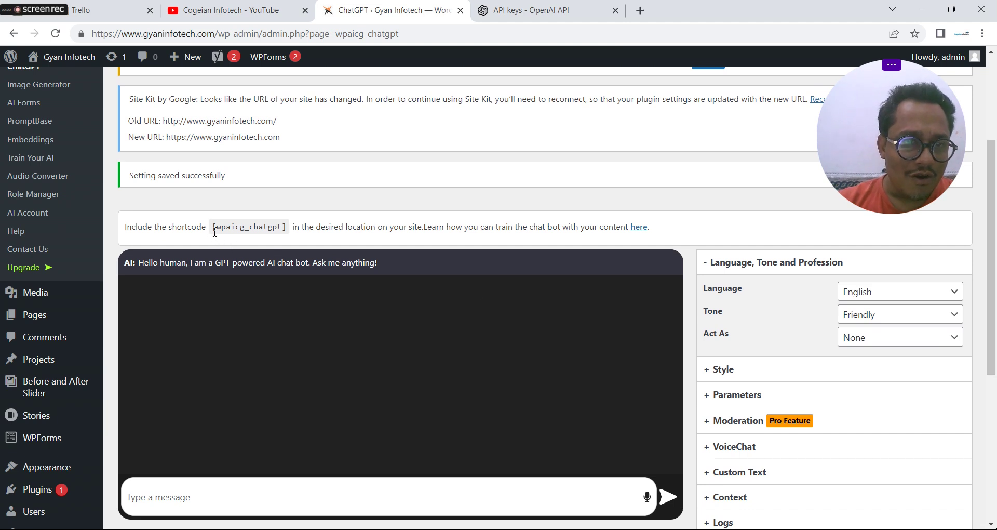
drag(215, 229, 291, 232)
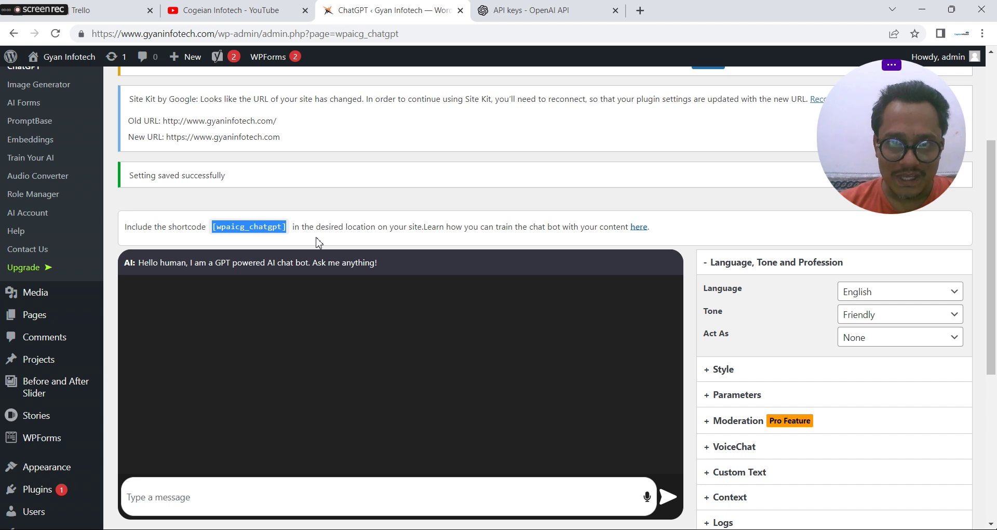
scroll(991, 233, up, 3)
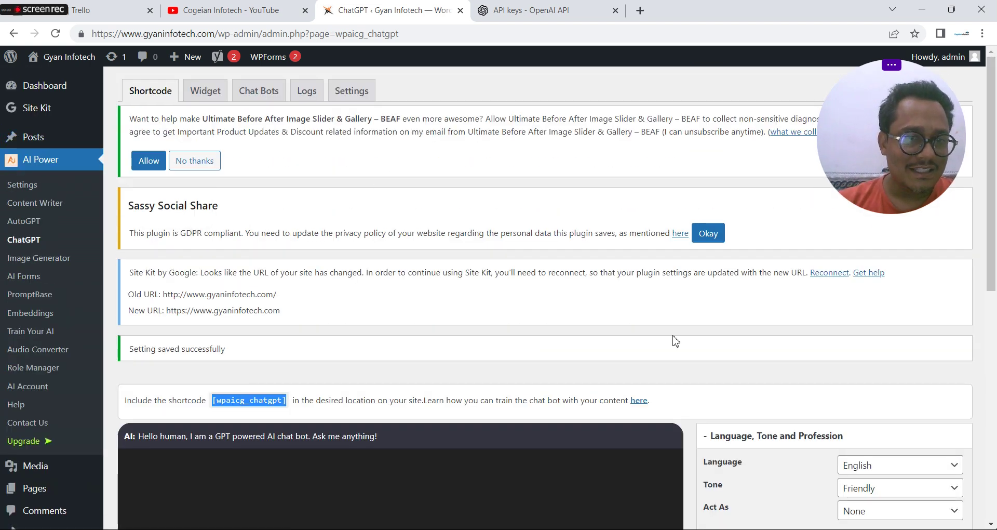
scroll(803, 260, down, 3)
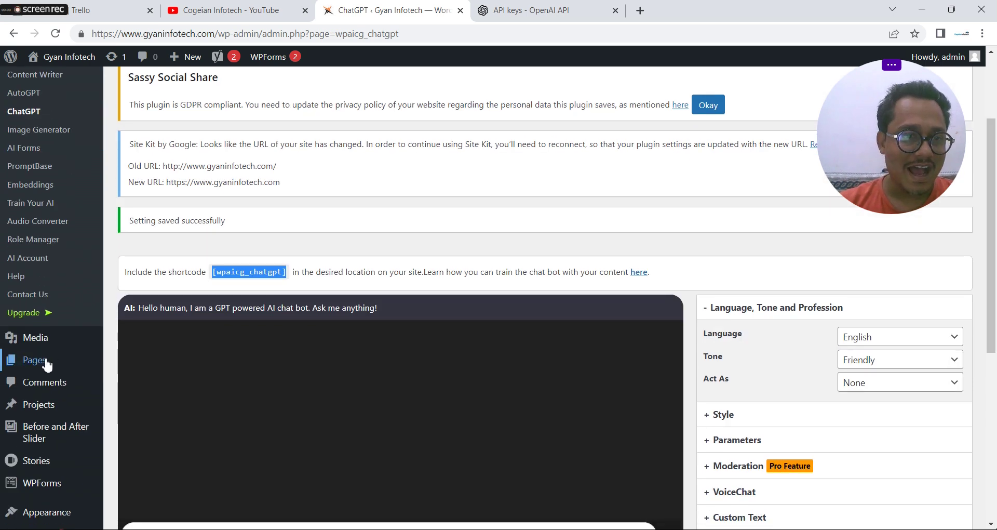
Step: Start a new WordPress page in a separate browser tab and place that tab beside the ChatGPT settings tab
mouse_move(36, 367)
middle_click(120, 381)
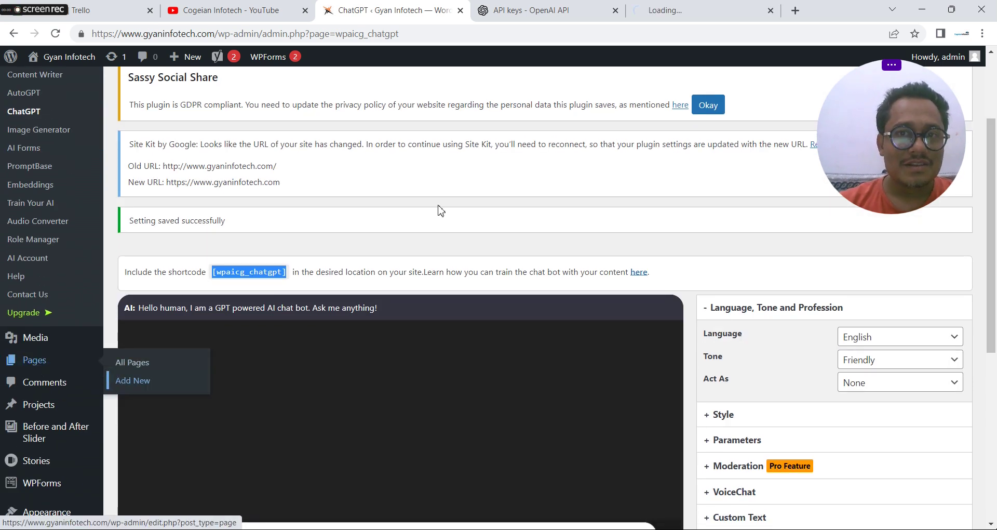
click(659, 17)
drag(659, 17, 545, 11)
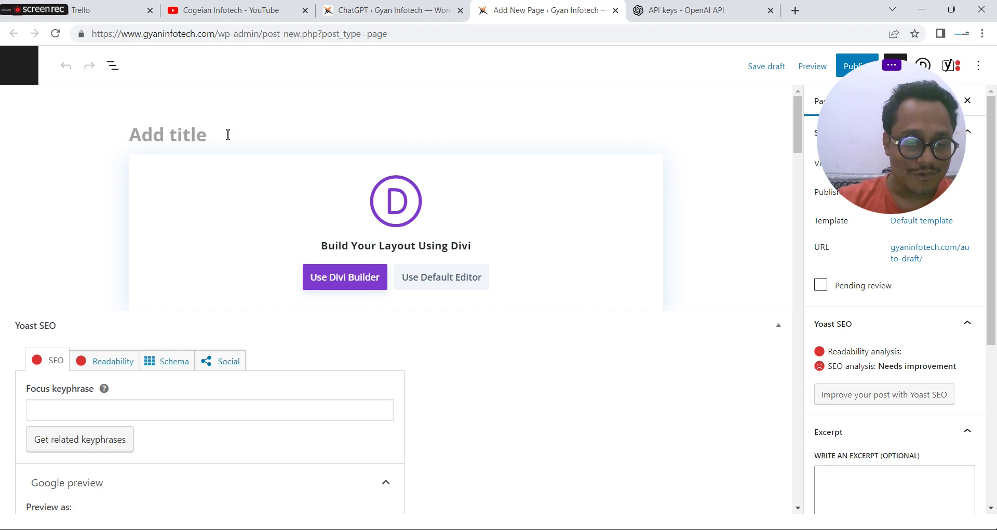
Step: Title the new page "Open AI (ChatGPT) Tool"
text(Open AI)
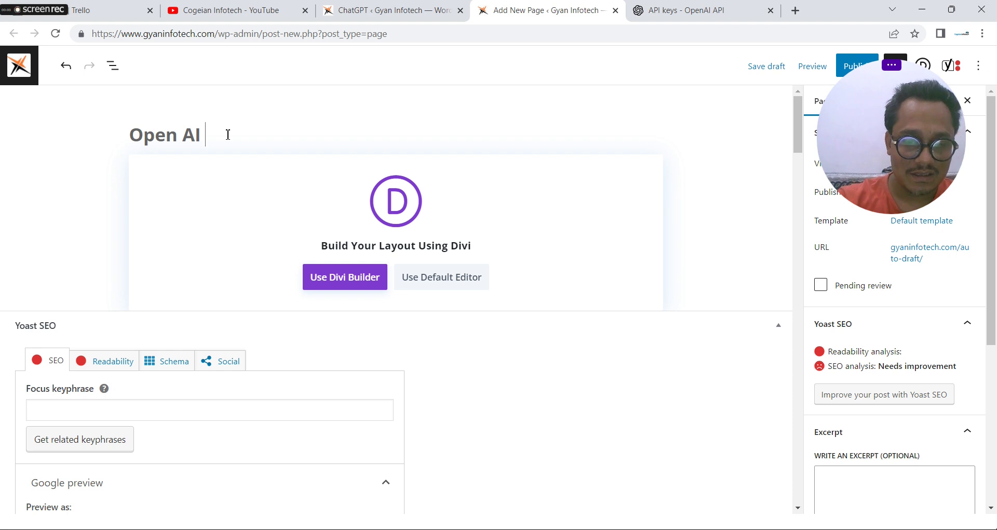
text( ())
key(Left)
text(ChatGPT)
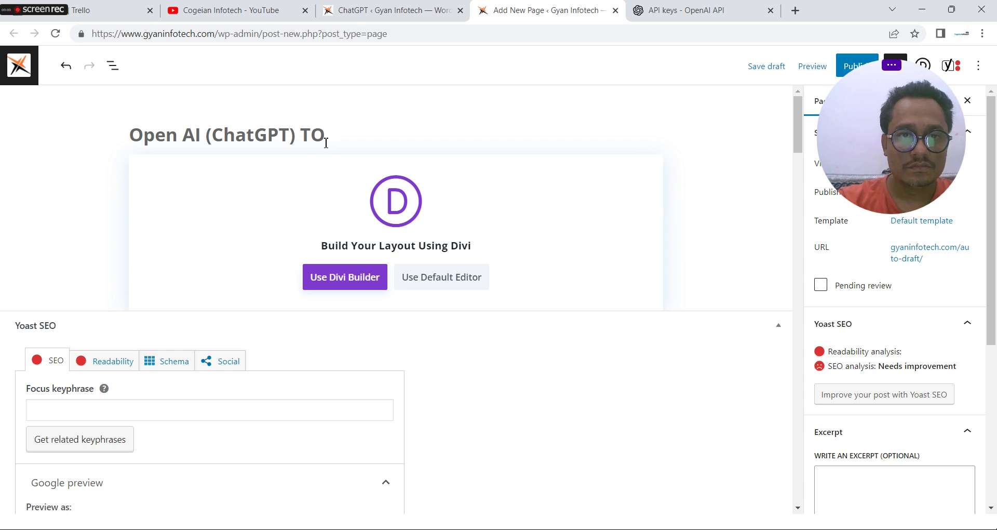
key(BackSpace)
key(BackSpace)
key(BackSpace)
text(ool)
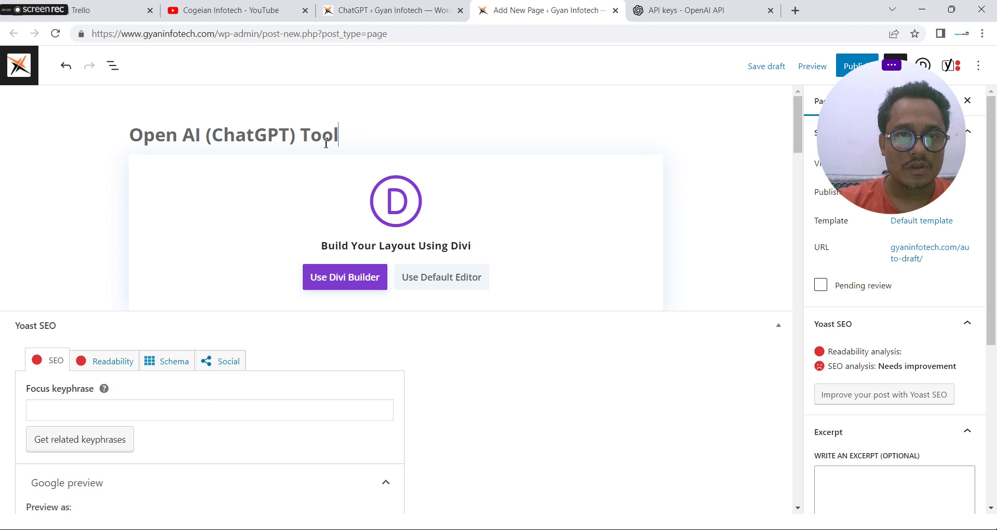
Step: Publish the "Open AI (ChatGPT) Tool" page and view it on the live site
drag(884, 167, 728, 172)
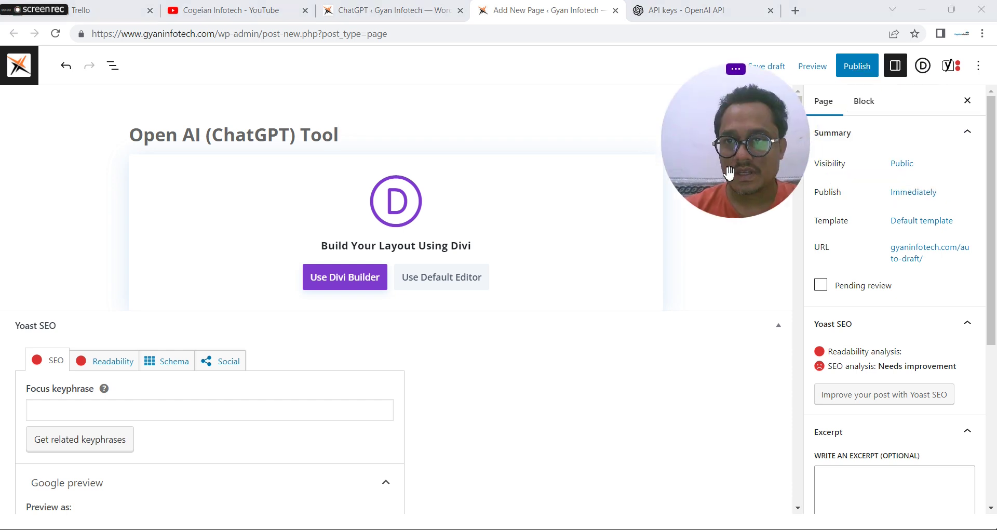
click(854, 69)
click(851, 72)
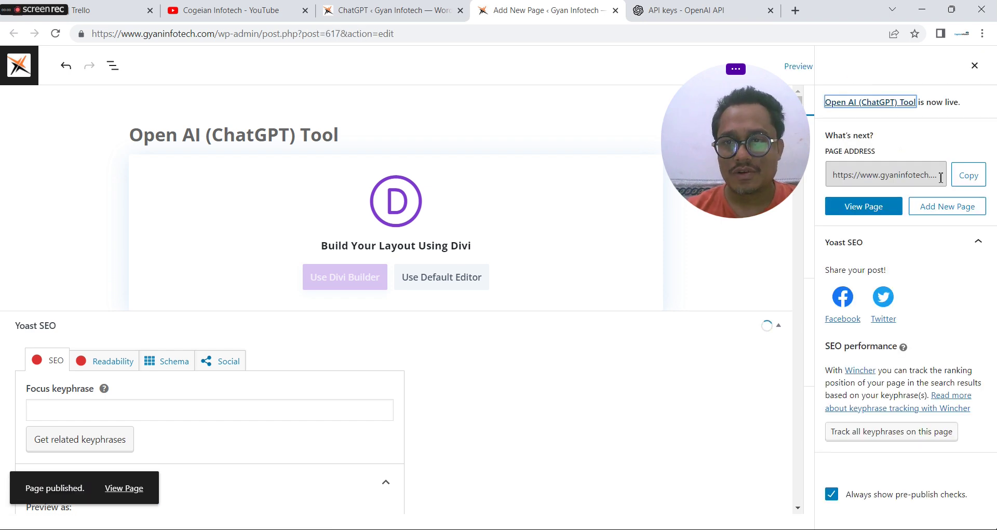
click(876, 210)
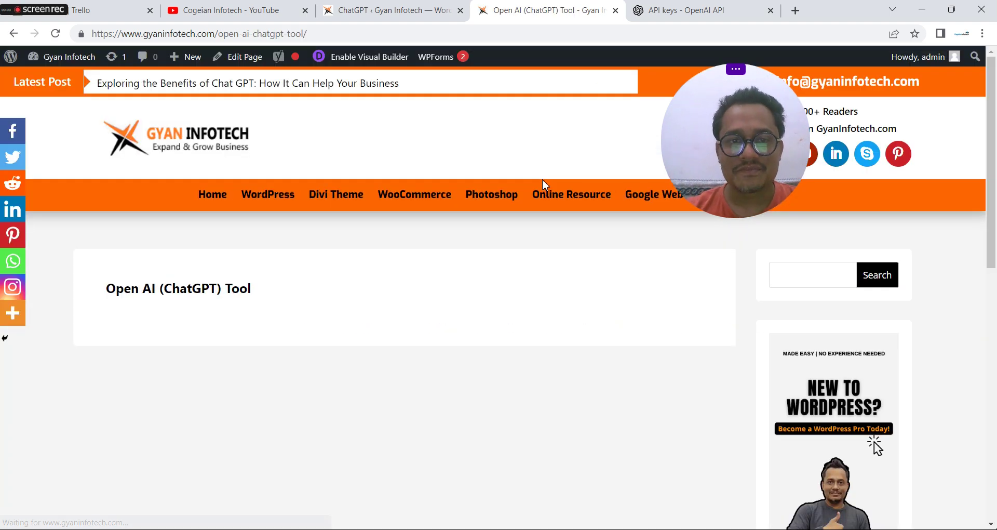
Step: Build the page from scratch in the Divi visual builder, inserting a single-column row with a Text module
click(360, 54)
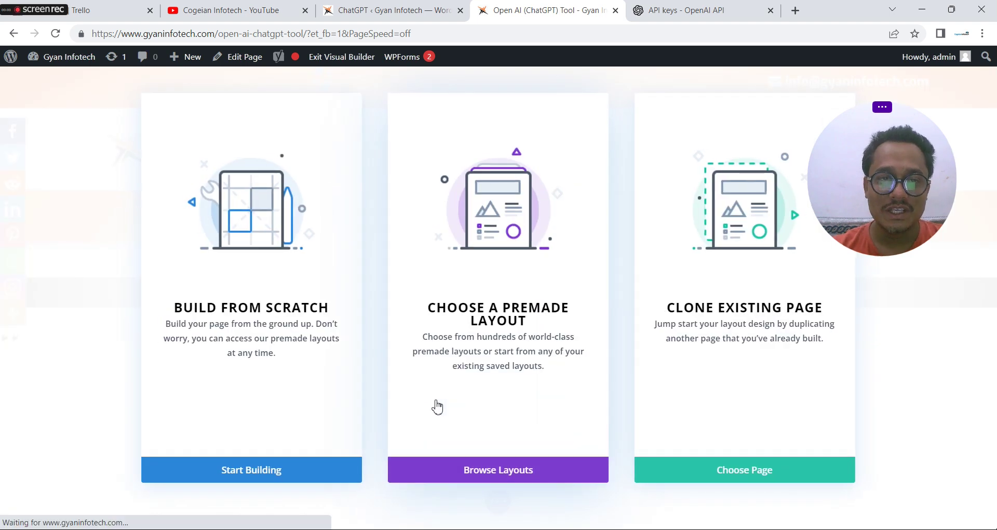
click(267, 348)
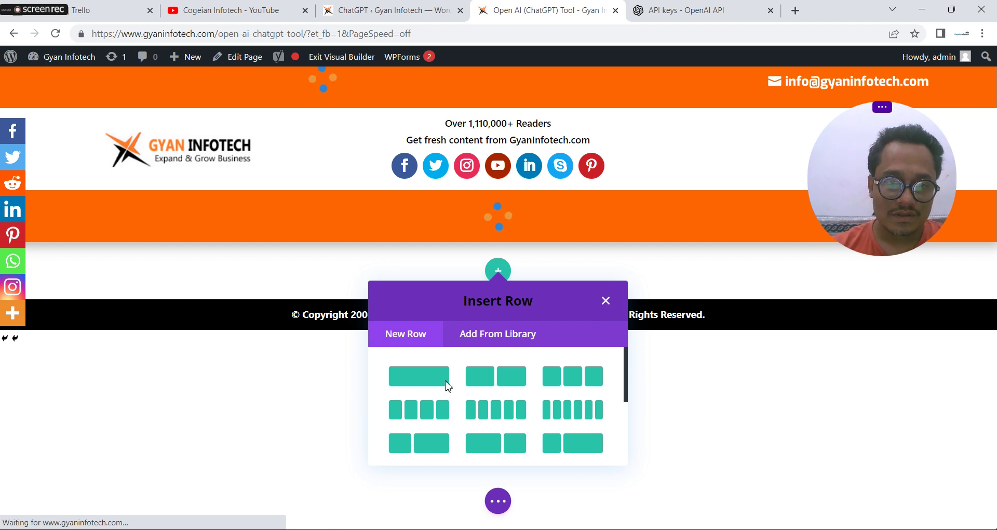
click(413, 379)
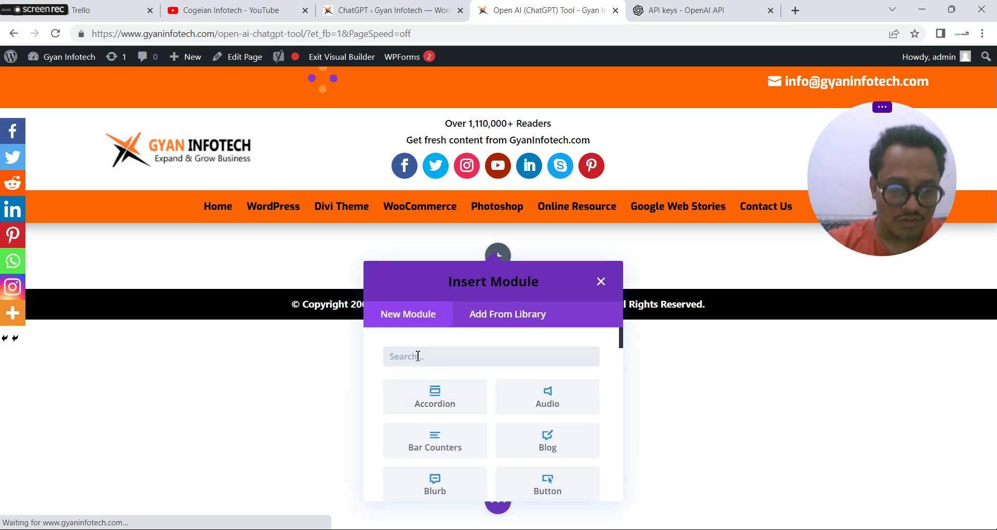
text(text)
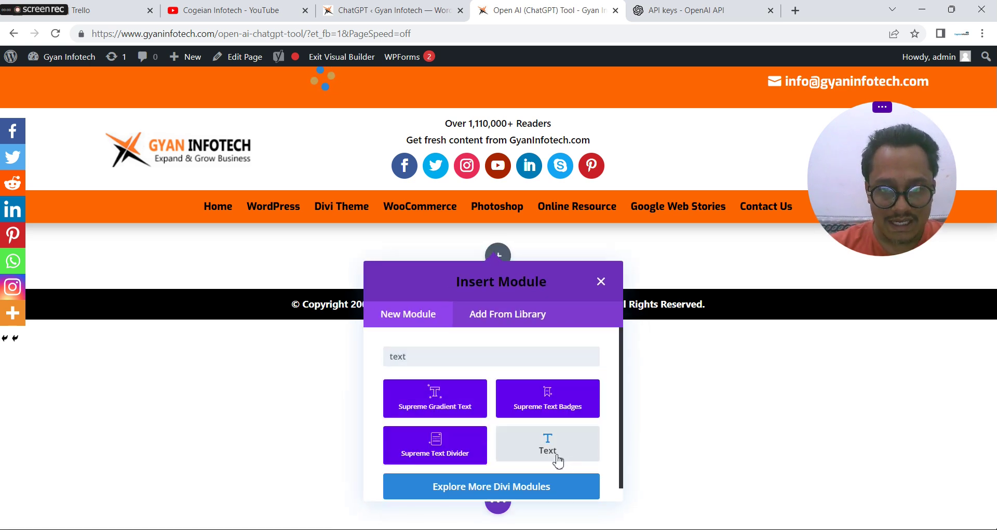
click(557, 459)
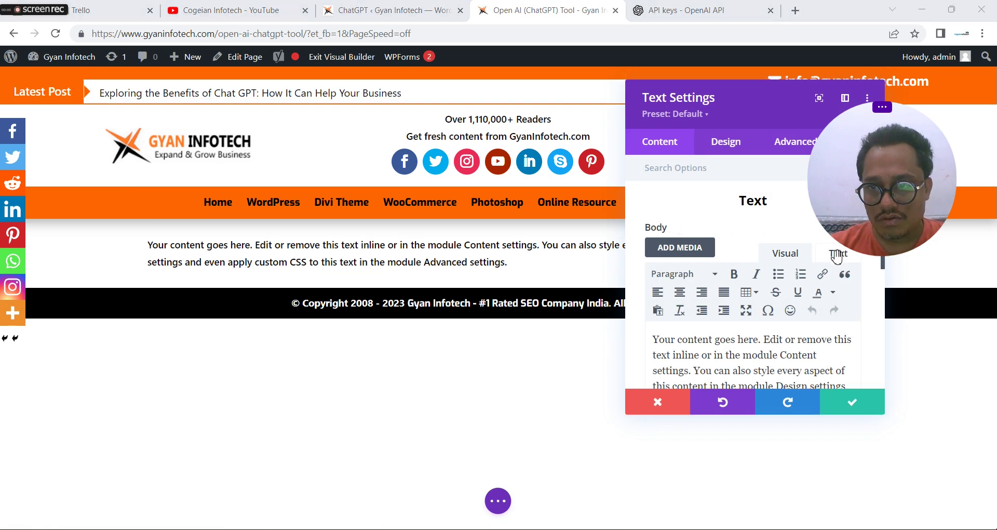
Step: Replace the Text module's body code with the shortcode [wpaicg_chatgpt] and exit the visual builder, saving the changes
drag(737, 103, 629, 98)
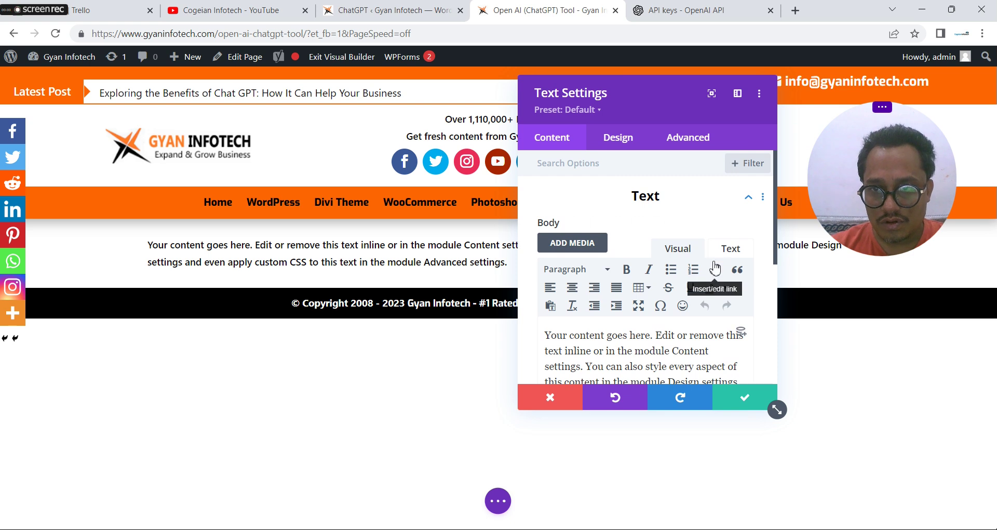
click(726, 249)
key(ctrl+a)
text([wpaicg_chatgpt])
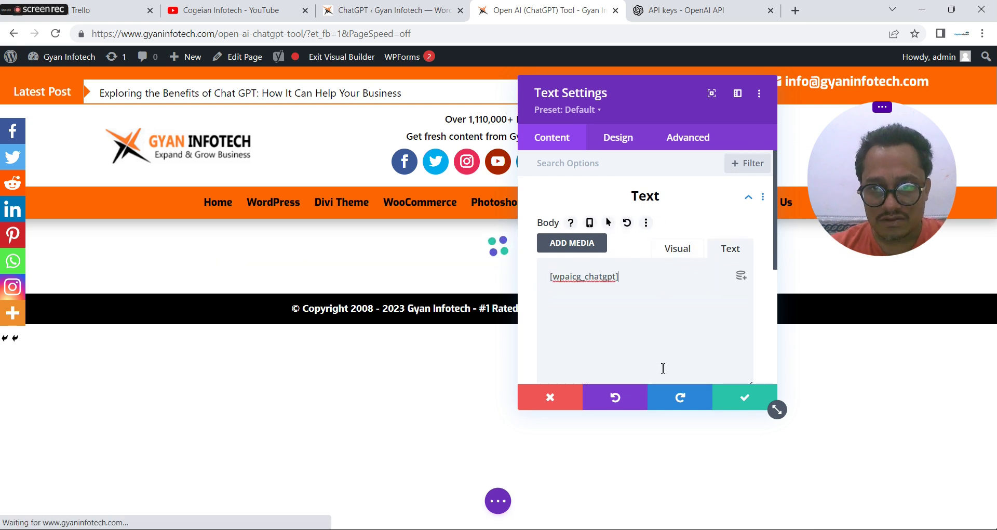
click(742, 403)
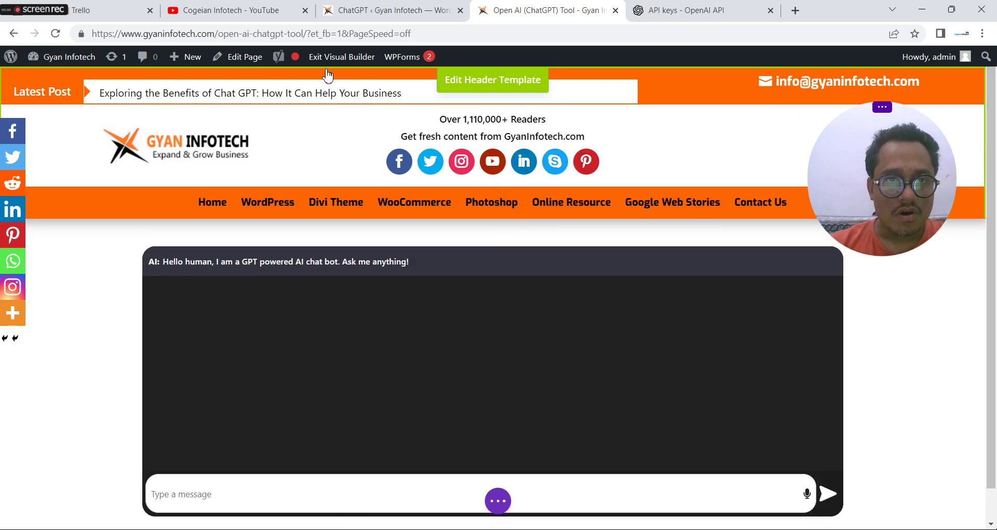
click(341, 57)
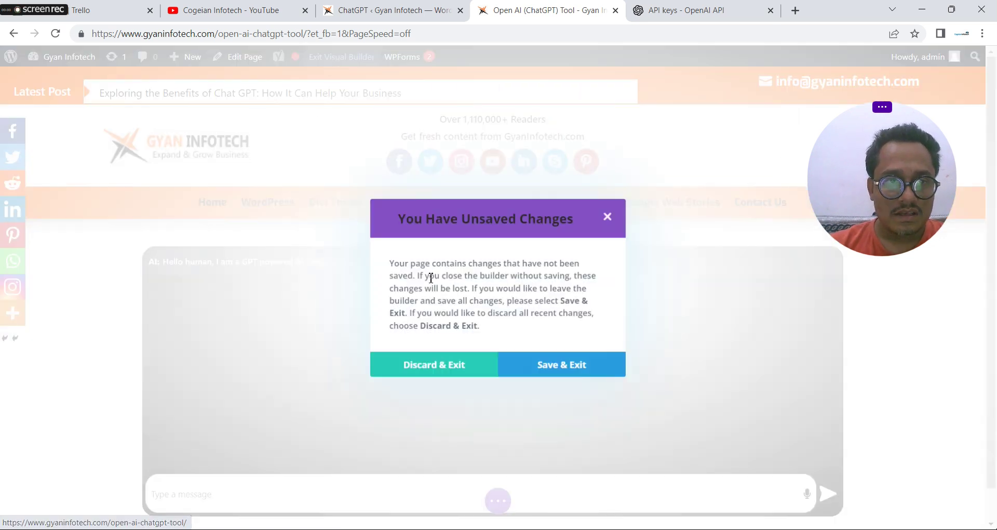
click(523, 366)
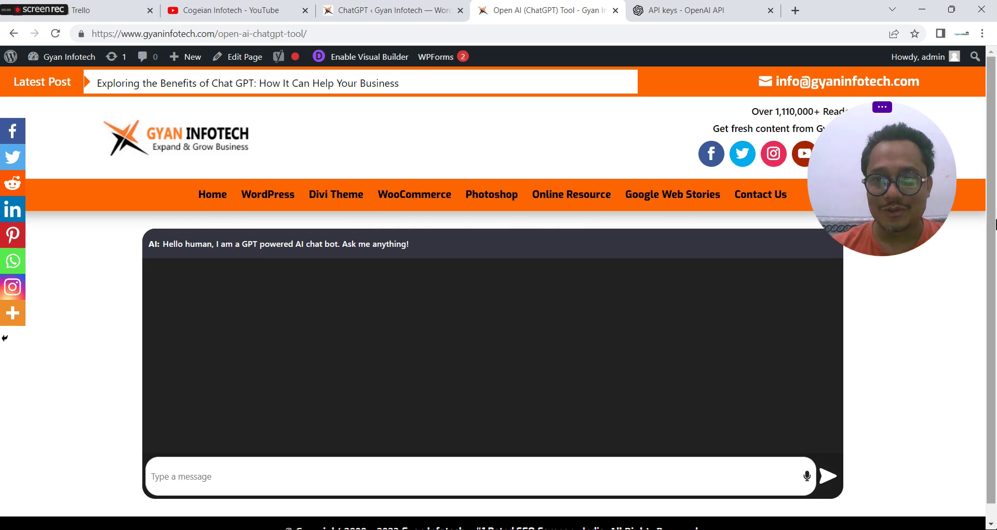
Step: Send the question "What Is SEO?" to the chatbot on the published page
scroll(914, 312, down, 1)
drag(945, 252, 934, 208)
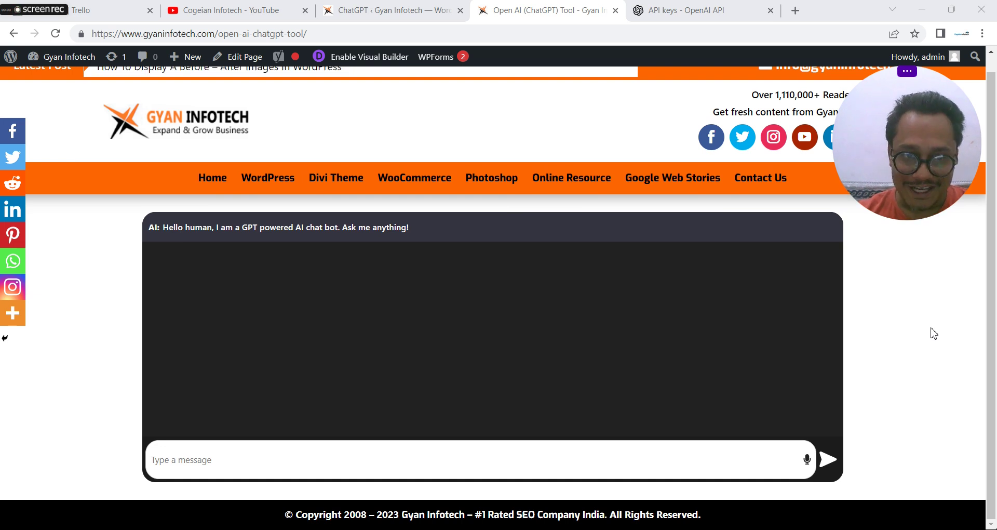
click(285, 460)
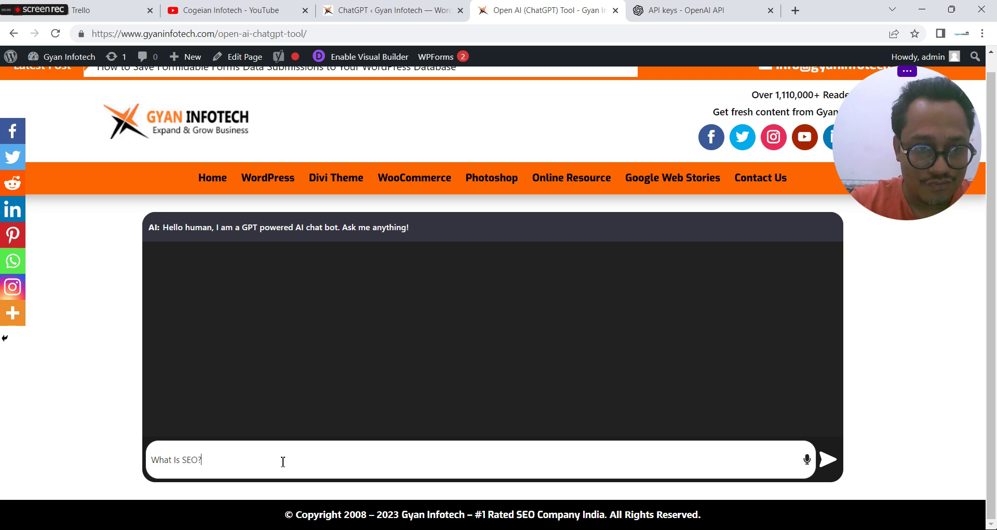
click(826, 460)
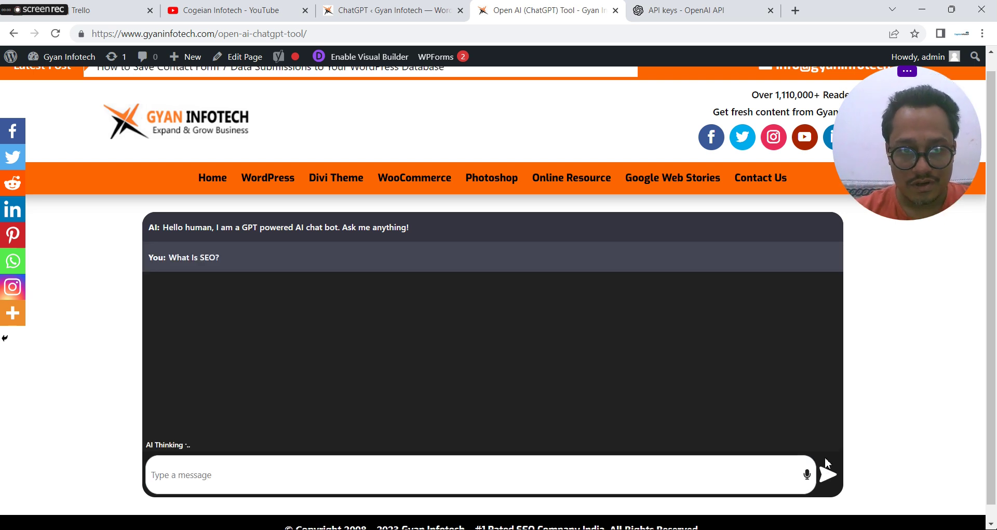